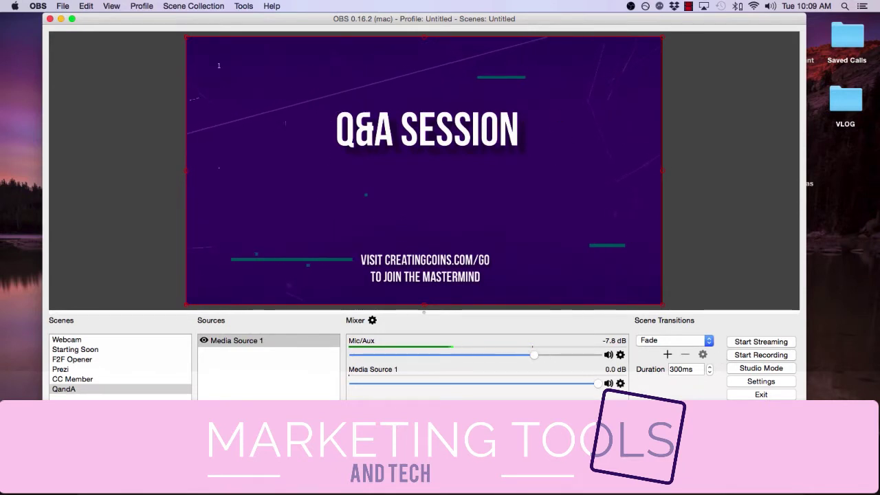
# Preview the Starting Soon, QandA and F2F Opener scenes, ending on Starting Soon
pyautogui.click(95, 352)
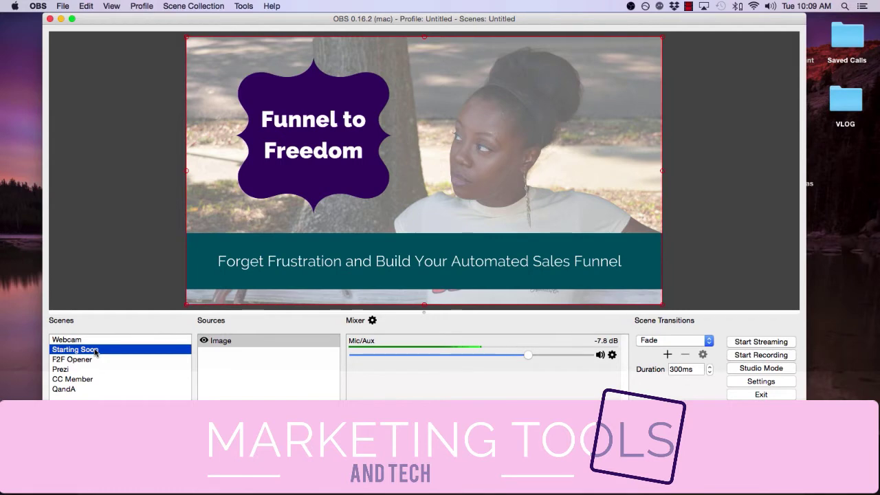
pyautogui.click(97, 388)
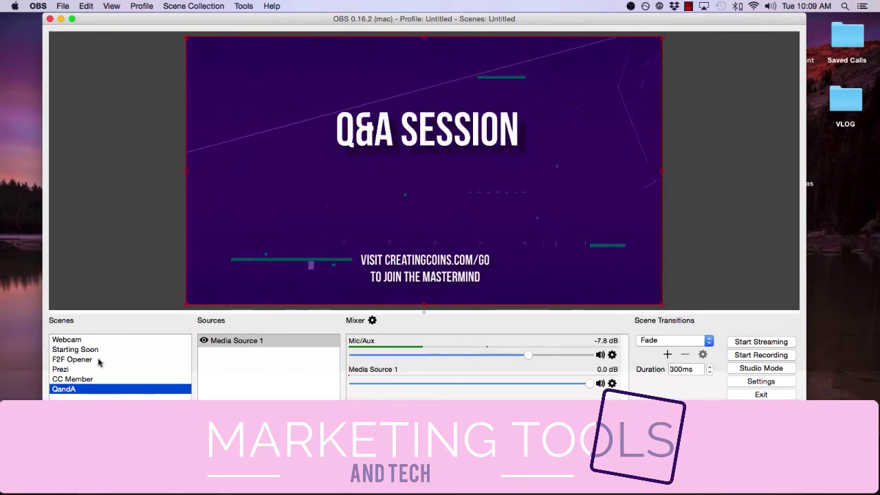
pyautogui.click(98, 359)
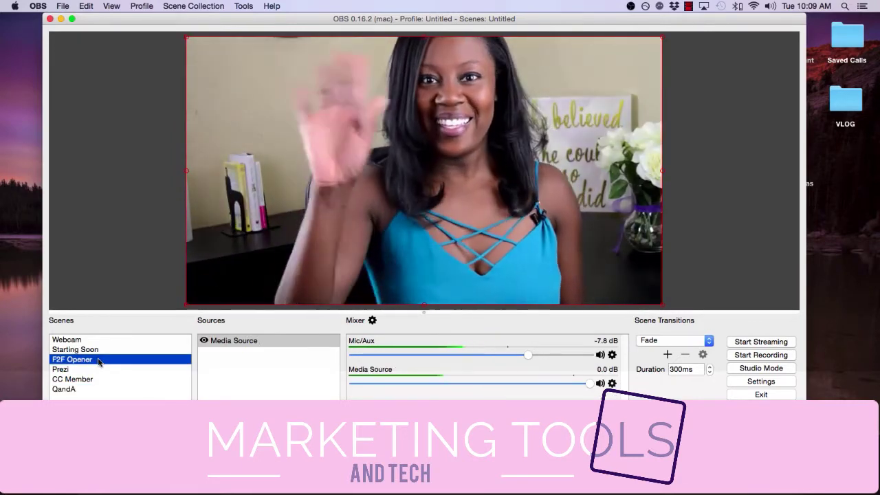
pyautogui.click(76, 349)
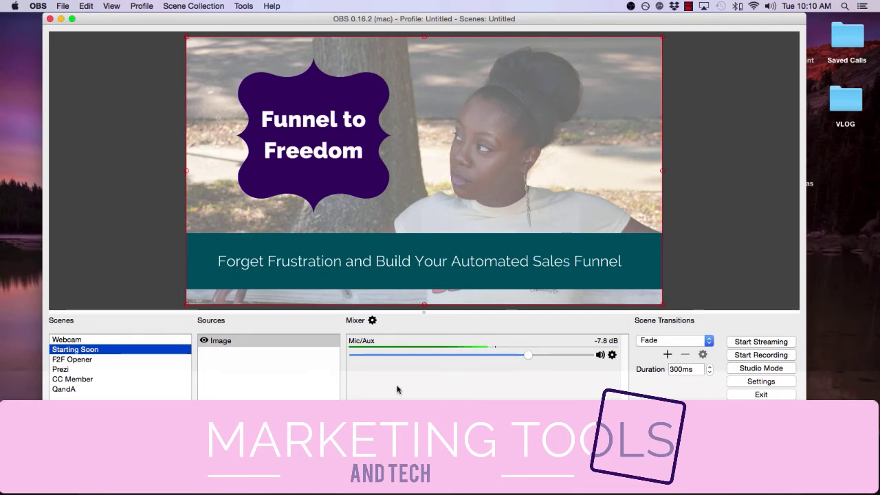
pyautogui.click(114, 360)
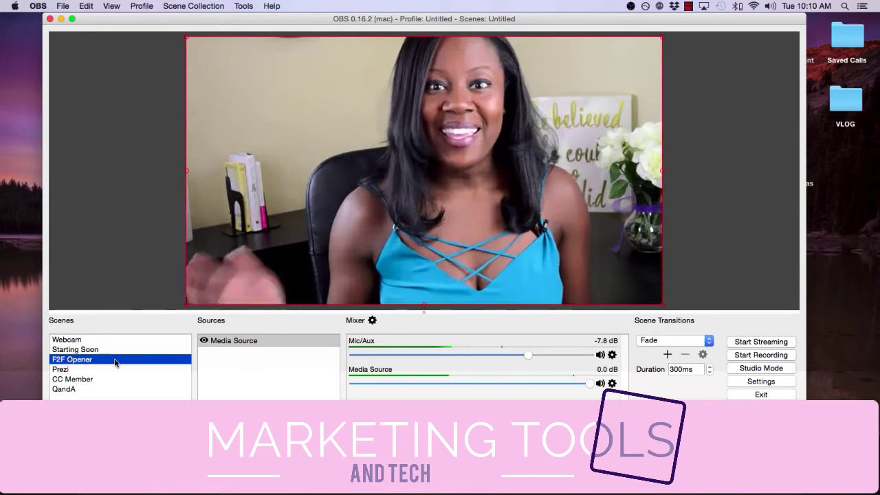
pyautogui.click(130, 351)
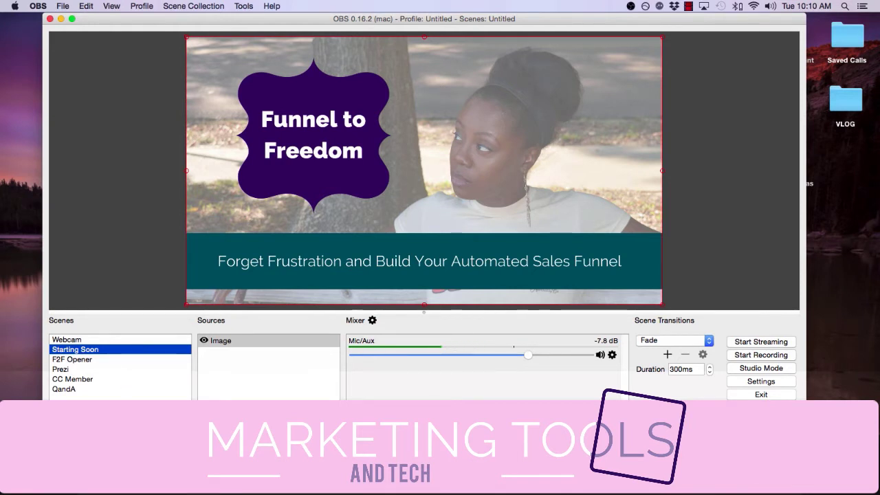
pyautogui.press('super+Tab')
# Open CC_Overcoming Failure.mp4 from Dropbox › _Business Stuff › Videos › _Completed Videos in QuickTime Player
pyautogui.click(279, 128)
pyautogui.click(341, 99)
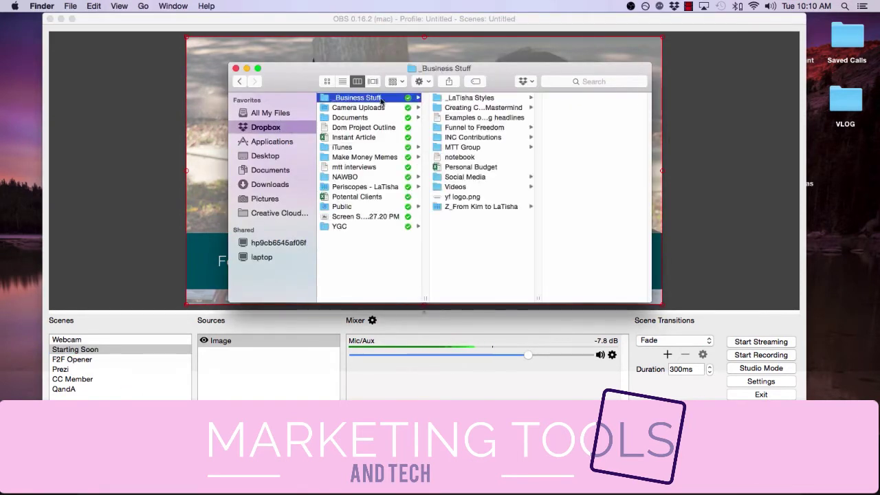
pyautogui.click(492, 188)
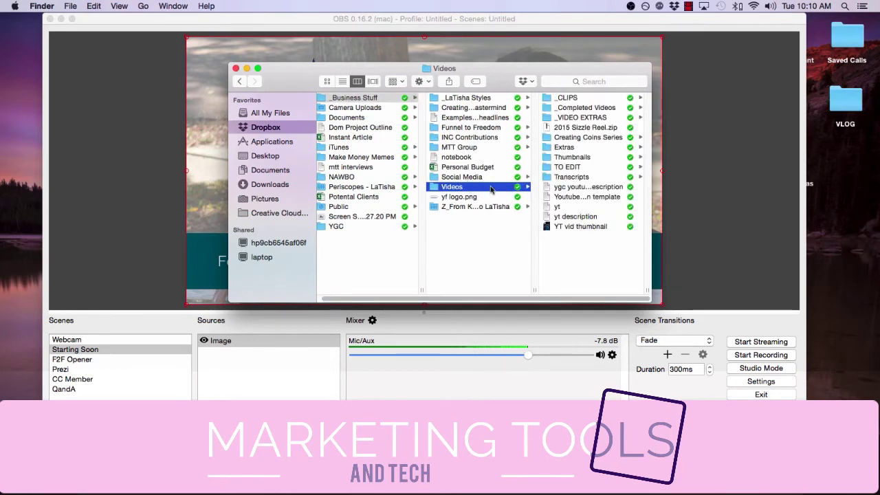
pyautogui.click(579, 109)
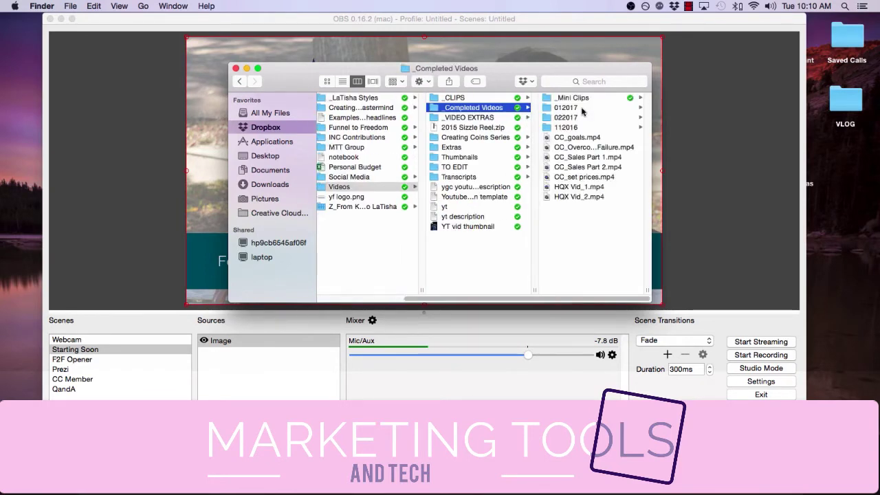
pyautogui.click(570, 147)
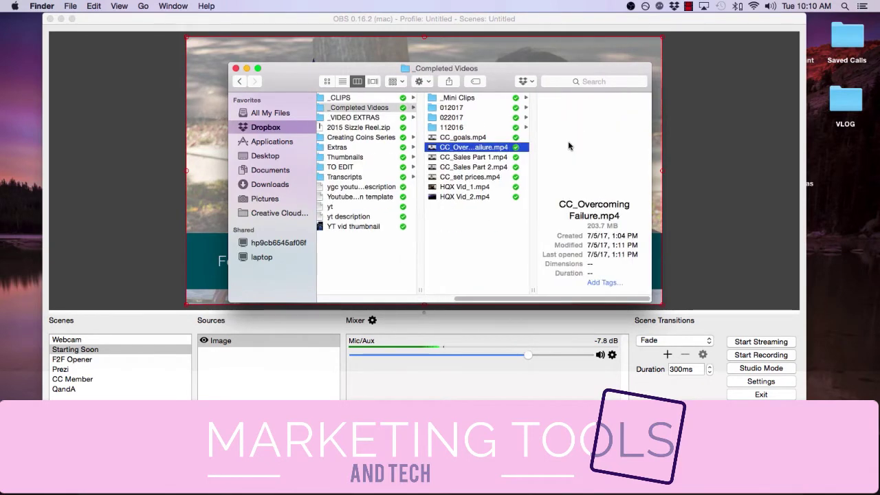
pyautogui.doubleClick(479, 150)
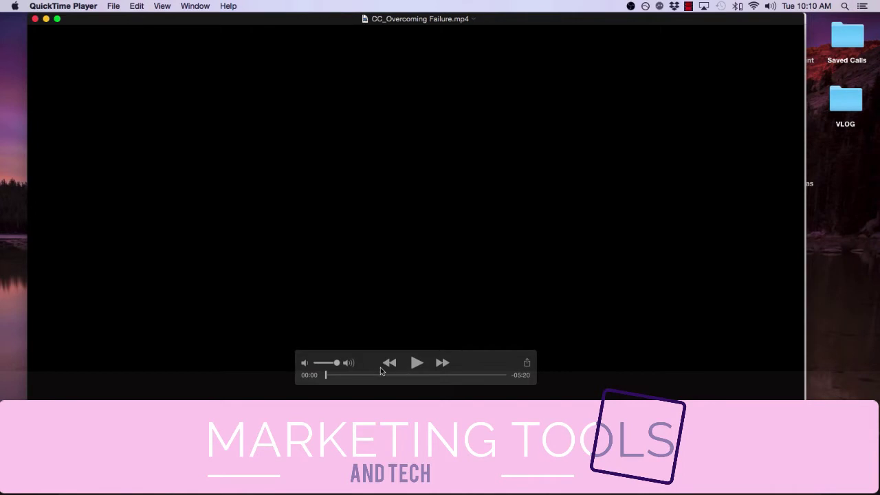
# Play the video briefly, pause it and turn the playback volume down
pyautogui.click(417, 362)
pyautogui.click(360, 374)
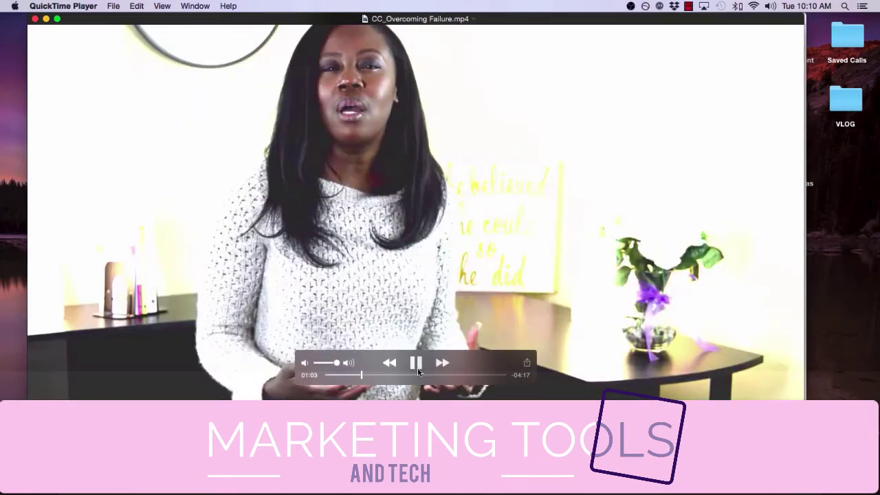
pyautogui.press('space')
pyautogui.click(317, 363)
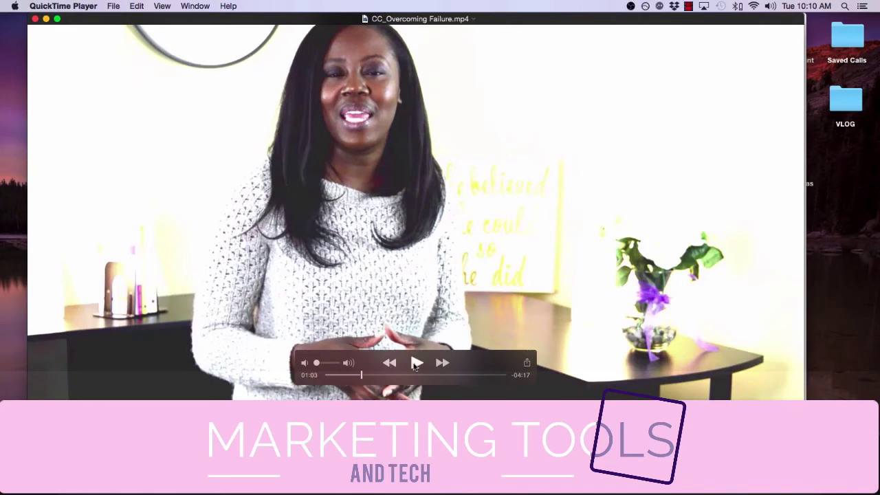
# Skip ahead to about 03:45, pause, raise the volume back up and return to OBS
pyautogui.click(417, 362)
pyautogui.click(387, 375)
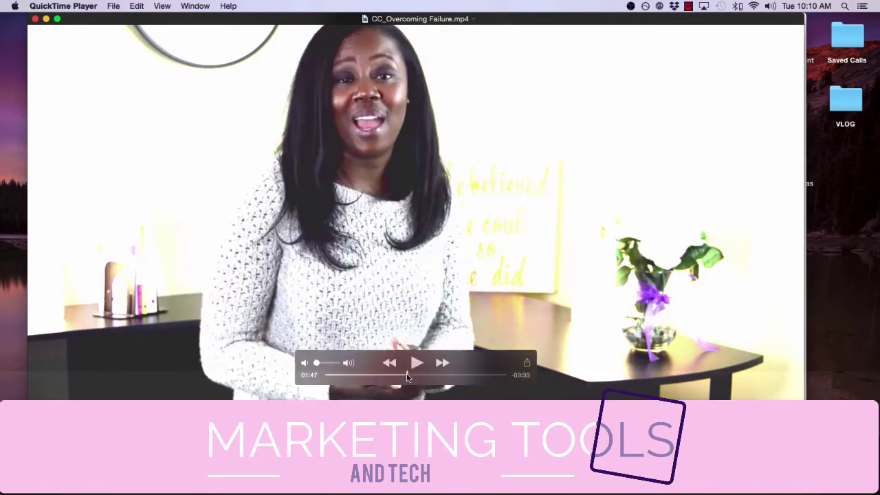
pyautogui.click(452, 375)
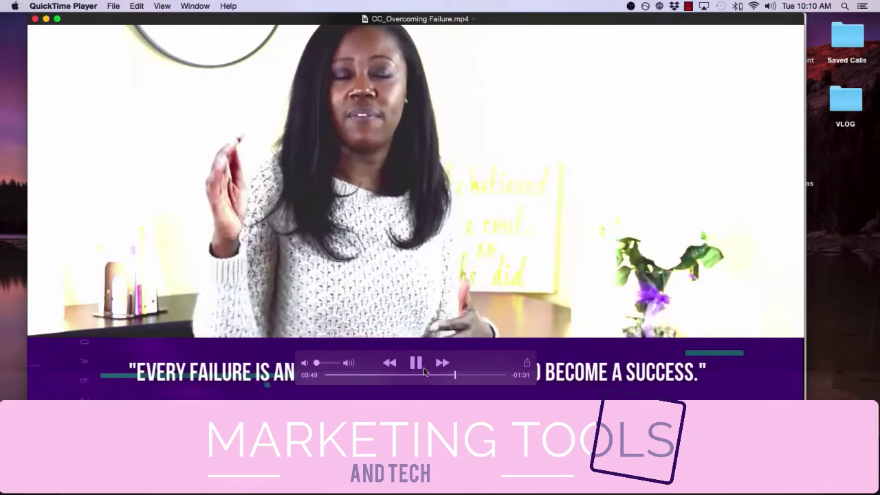
pyautogui.press('space')
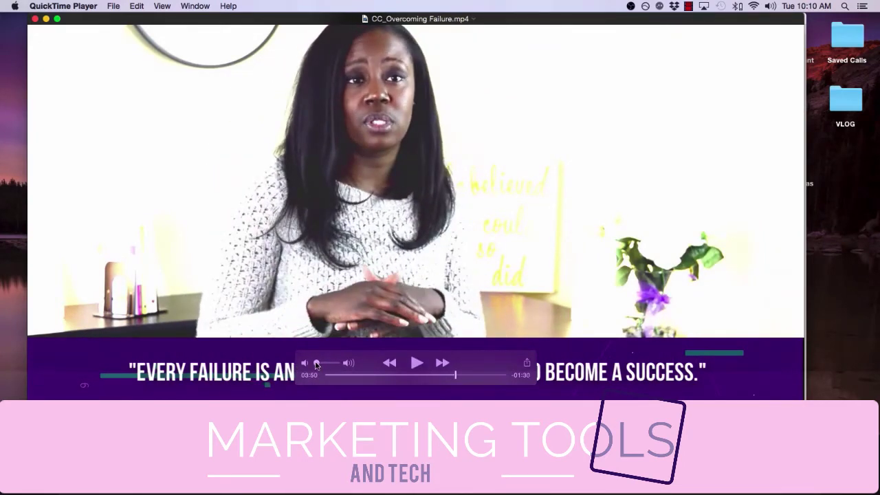
pyautogui.moveTo(316, 363); pyautogui.dragTo(337, 363)
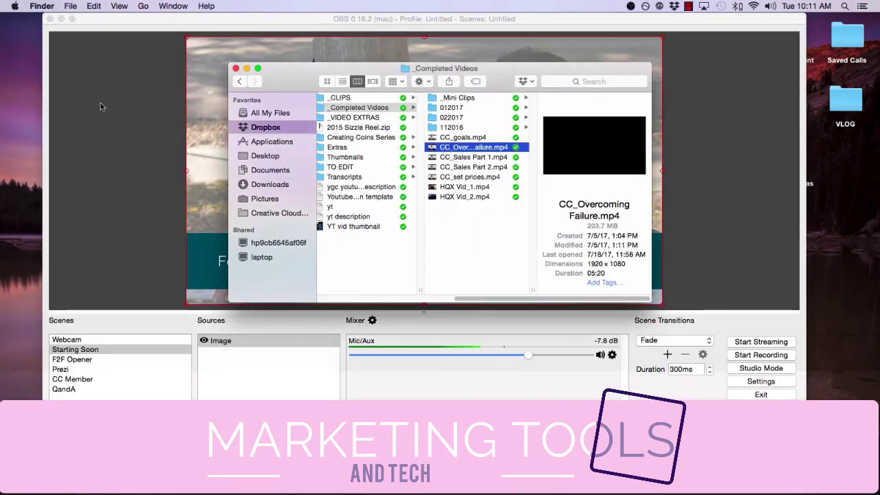
pyautogui.click(102, 104)
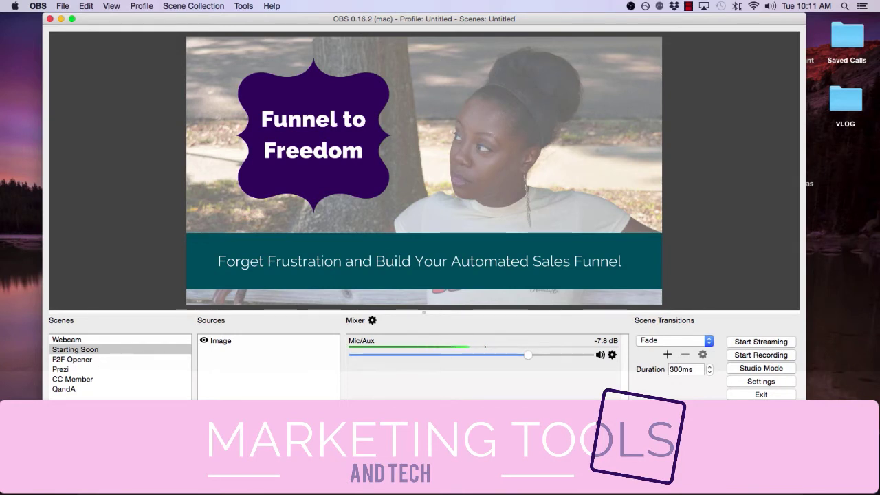
# Create a scene named 'New Scene', select it and bring up the Add source list
pyautogui.click(55, 407)
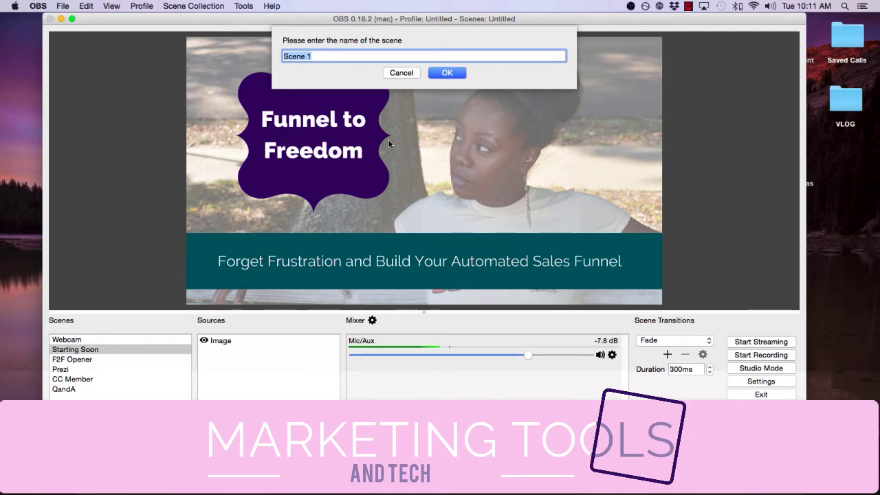
pyautogui.write('New Sce')
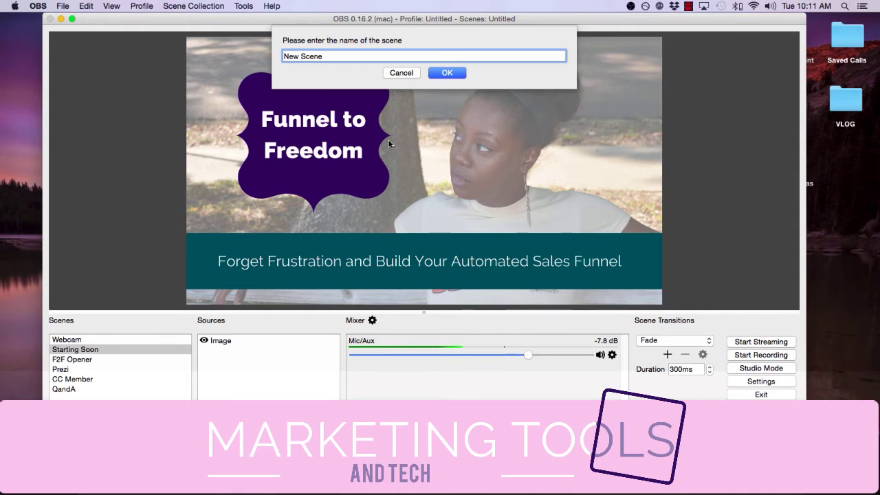
pyautogui.press('Return')
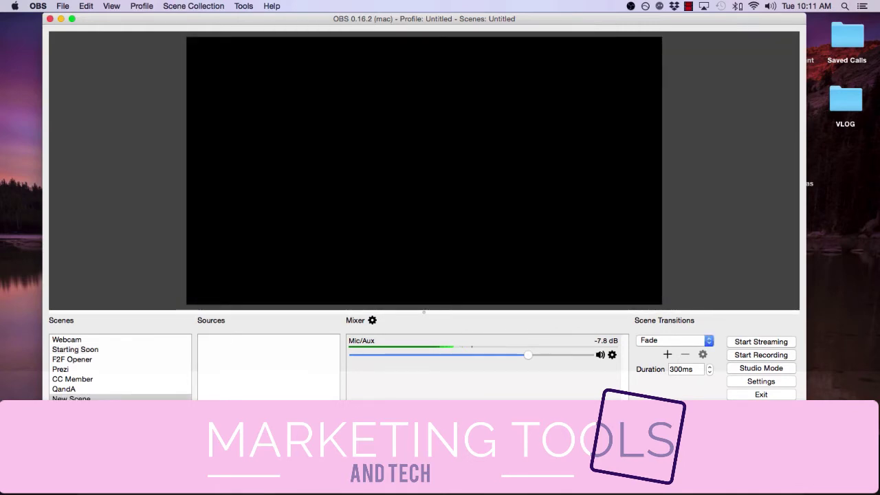
pyautogui.click(94, 398)
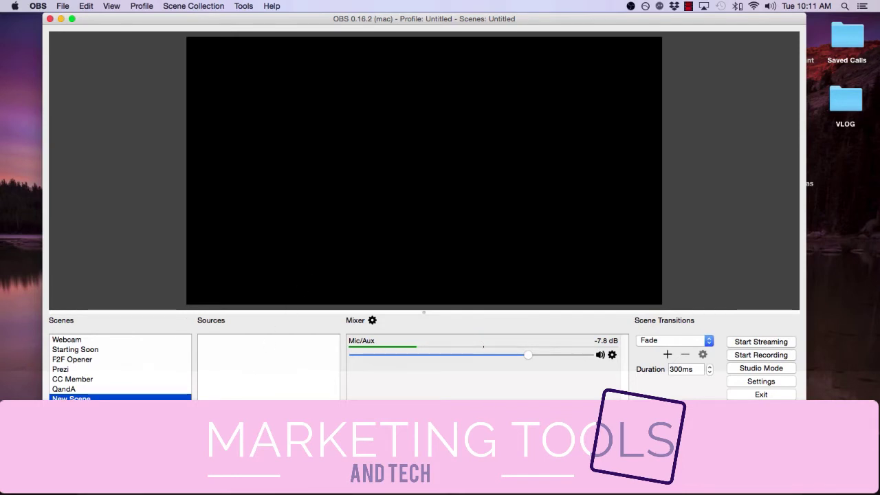
pyautogui.click(205, 430)
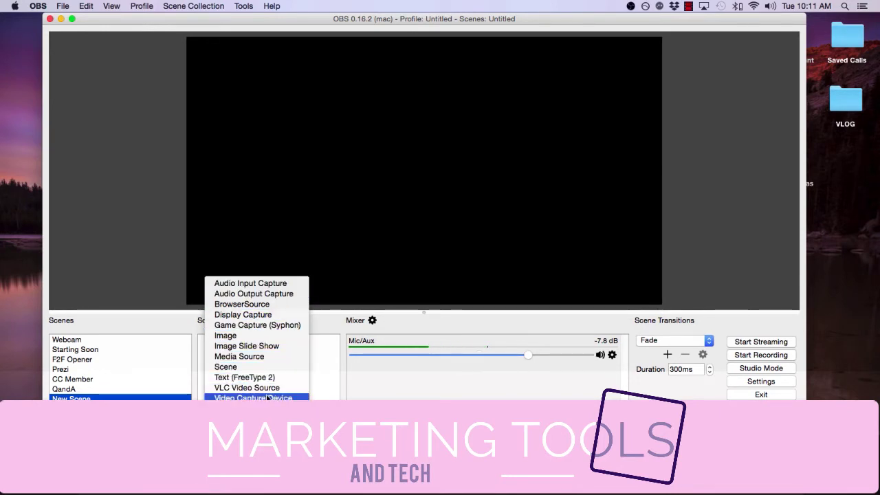
# Add a Media Source named 'Pre-recorded video' to New Scene
pyautogui.click(237, 357)
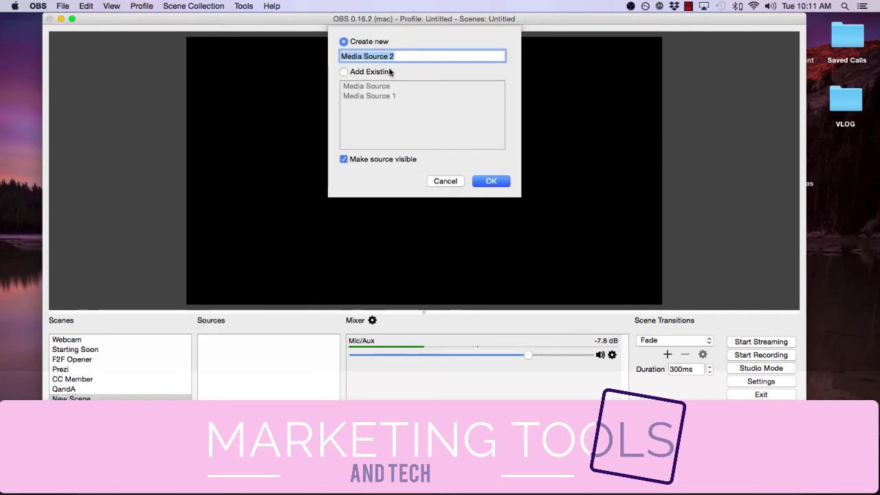
pyautogui.write('Pre-re')
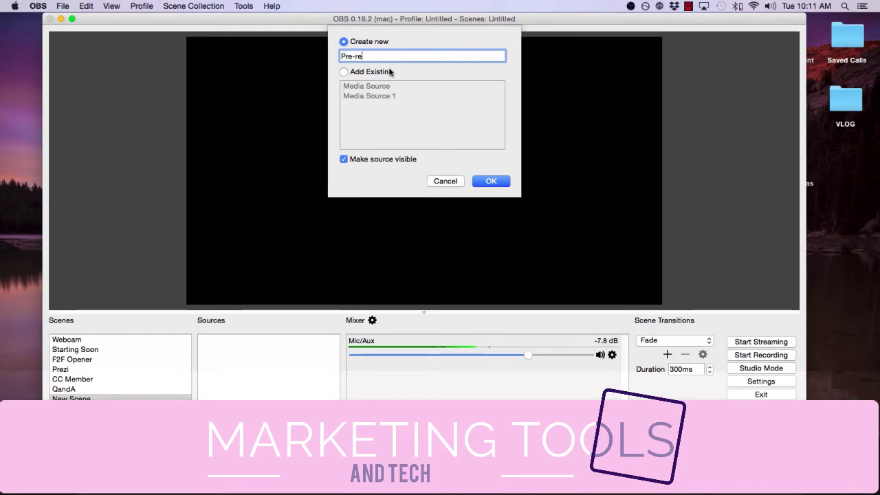
pyautogui.write('corded video')
pyautogui.press('Return')
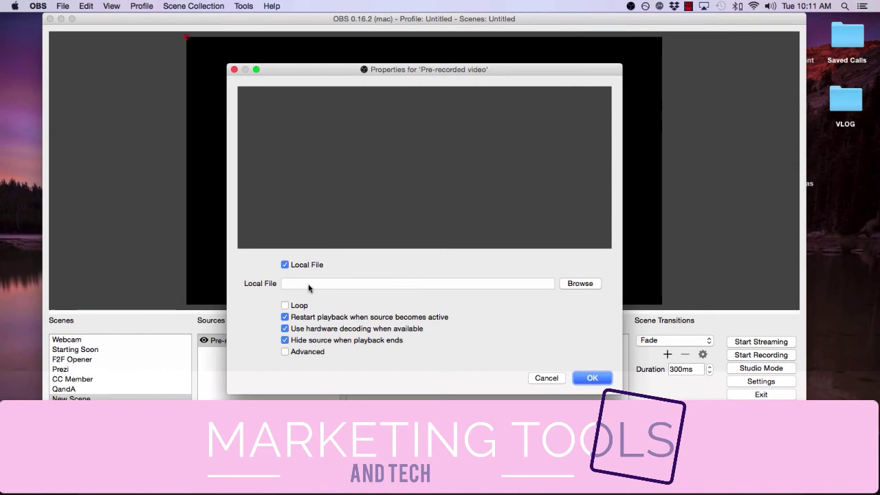
# Set the source's file to CC_Overcoming Failure.mp4 from Dropbox's _Completed Videos folder
pyautogui.click(584, 284)
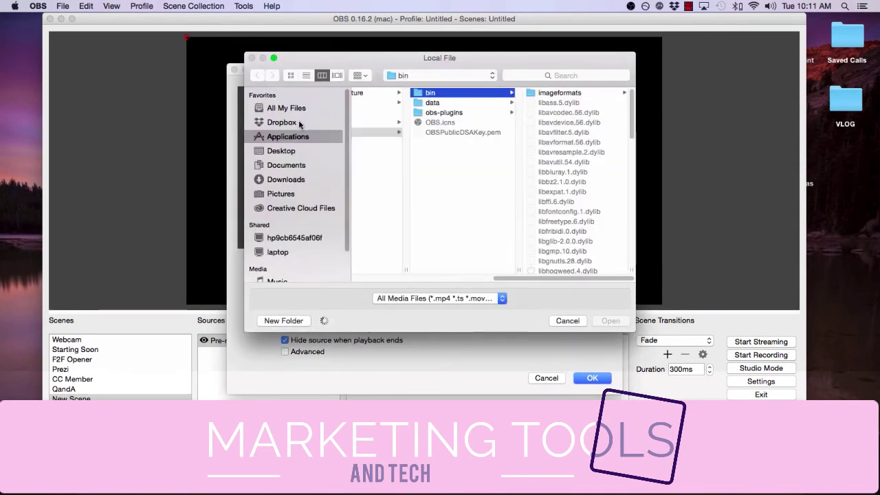
pyautogui.click(300, 122)
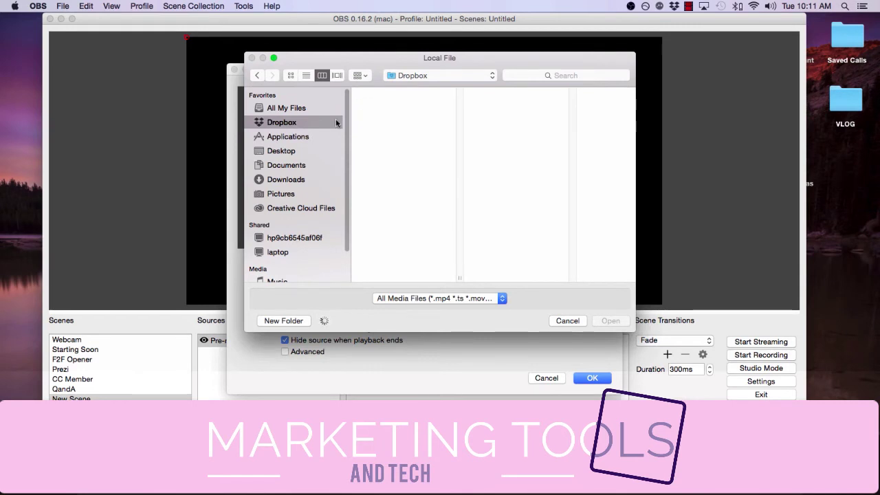
pyautogui.click(392, 93)
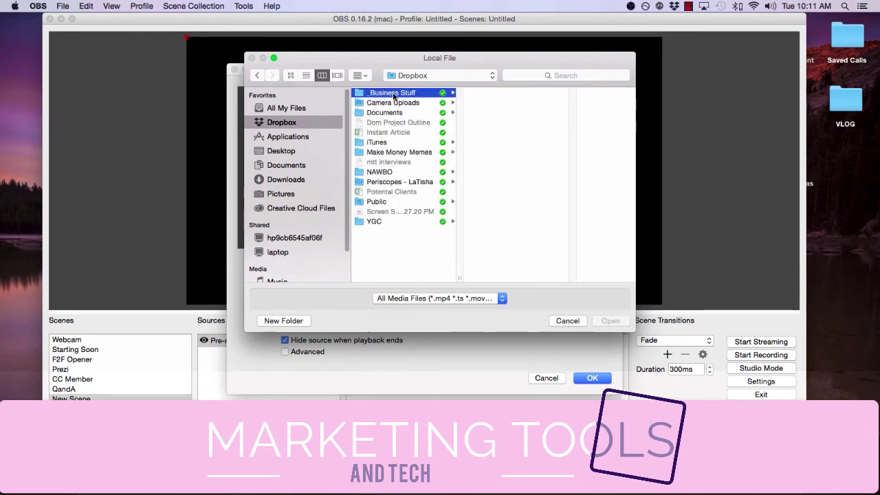
pyautogui.click(512, 182)
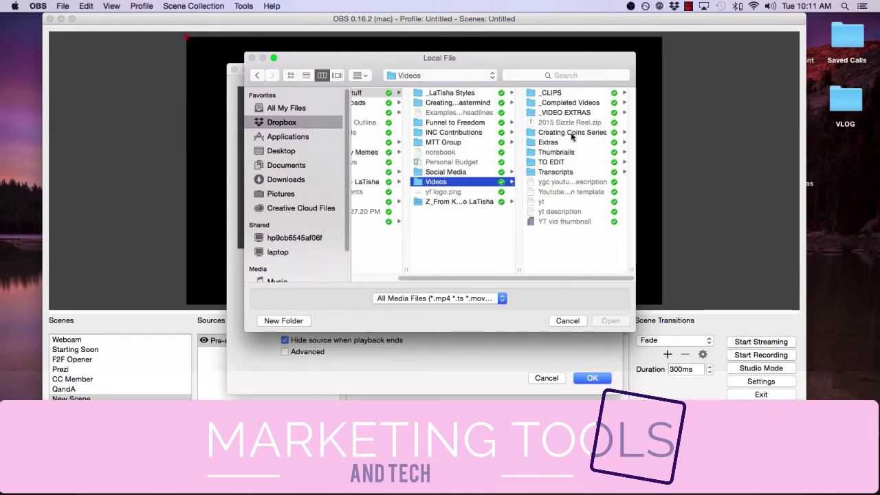
pyautogui.click(572, 133)
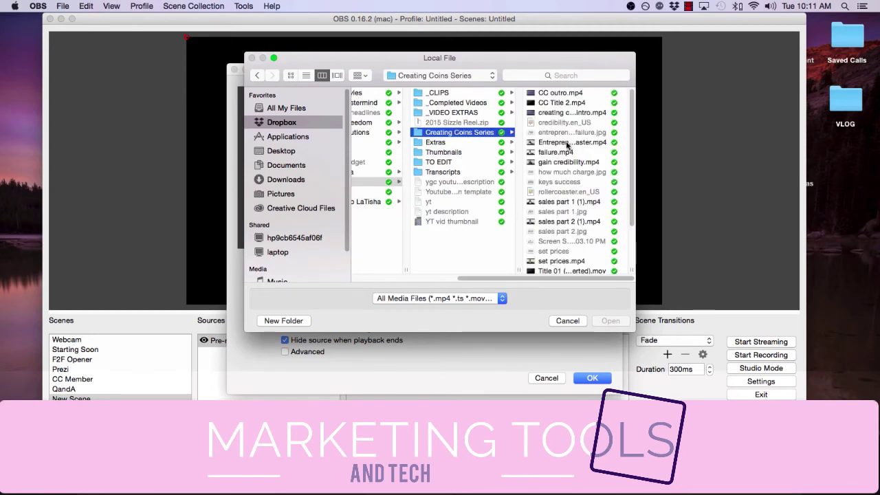
pyautogui.click(485, 103)
pyautogui.click(563, 142)
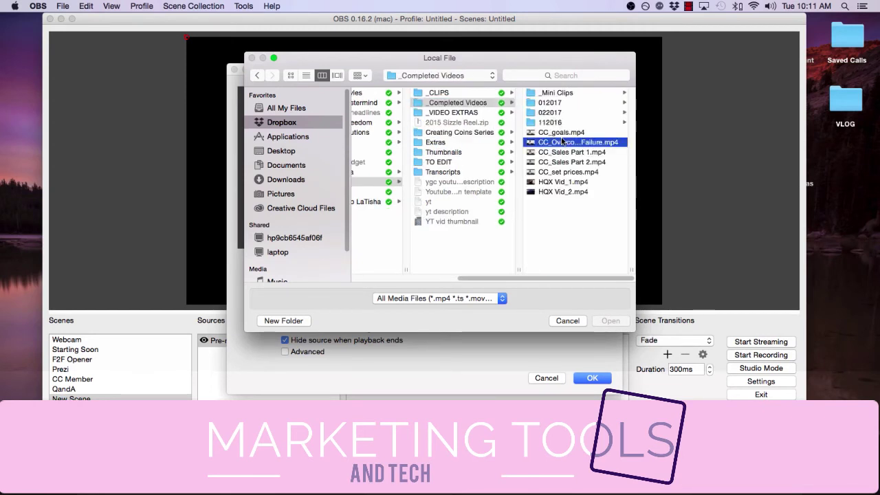
pyautogui.click(610, 321)
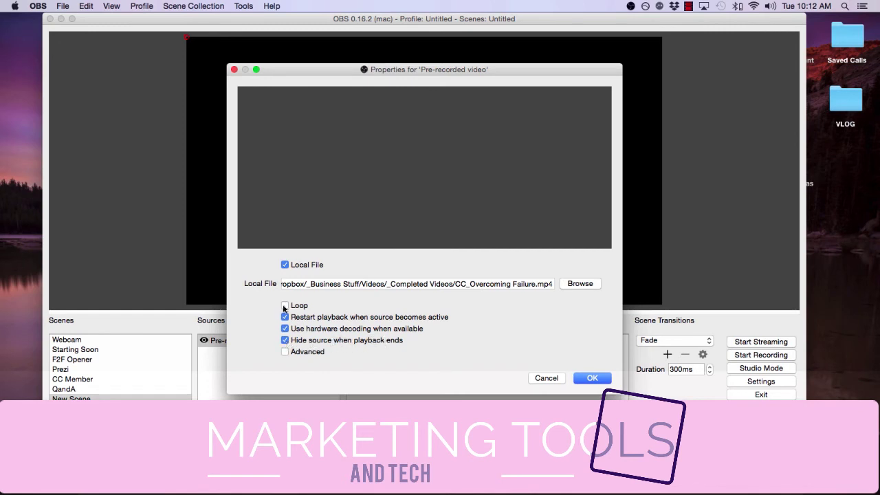
# Accept the media source properties, fit the video to screen, then switch to Starting Soon
pyautogui.click(591, 375)
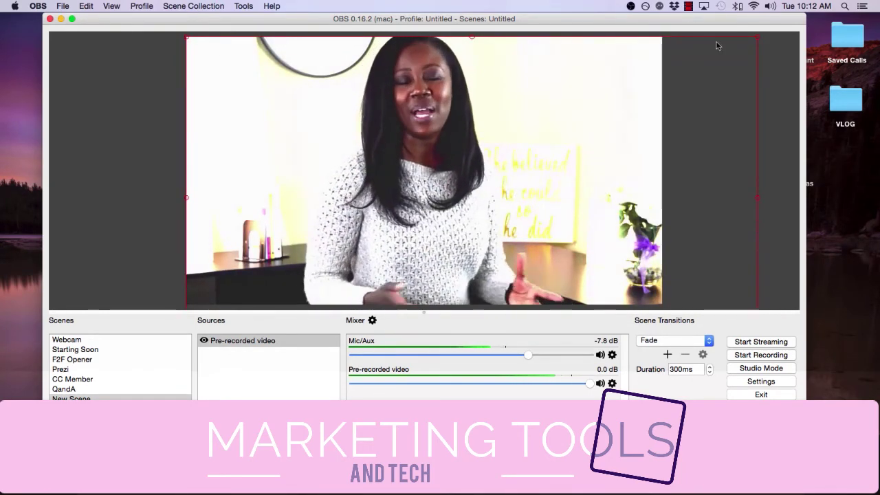
pyautogui.moveTo(703, 163)
pyautogui.mouseDown()
pyautogui.moveTo(615, 165)
pyautogui.moveTo(699, 161)
pyautogui.mouseUp()
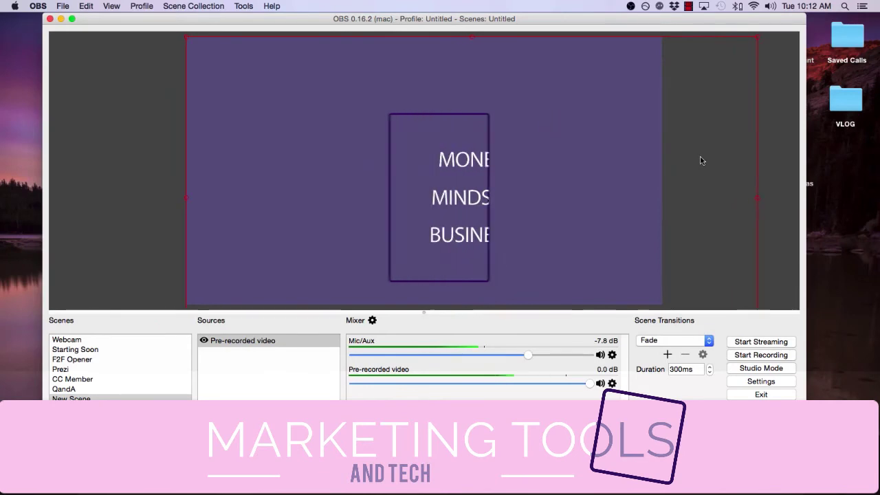
pyautogui.rightClick(328, 124)
pyautogui.moveTo(413, 221)
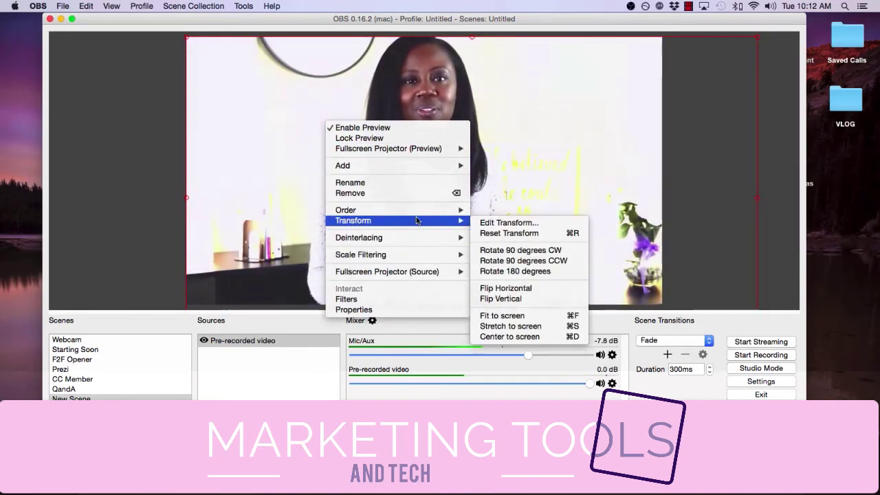
pyautogui.click(511, 315)
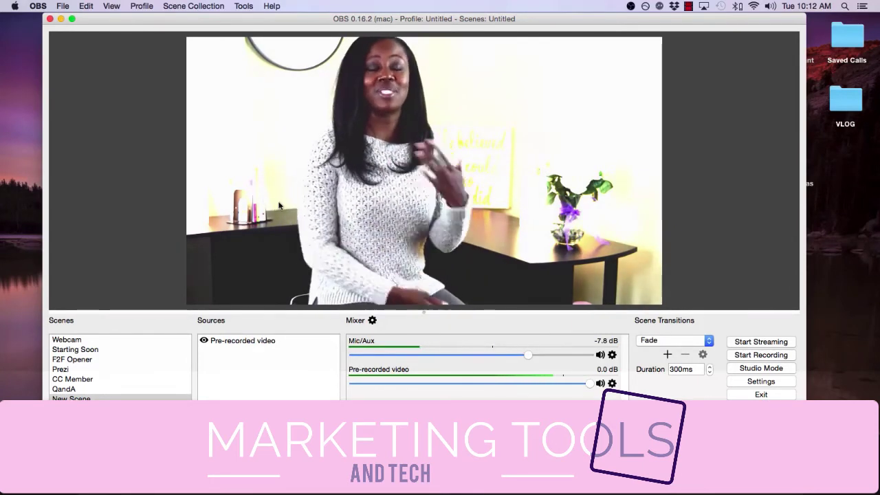
pyautogui.click(109, 349)
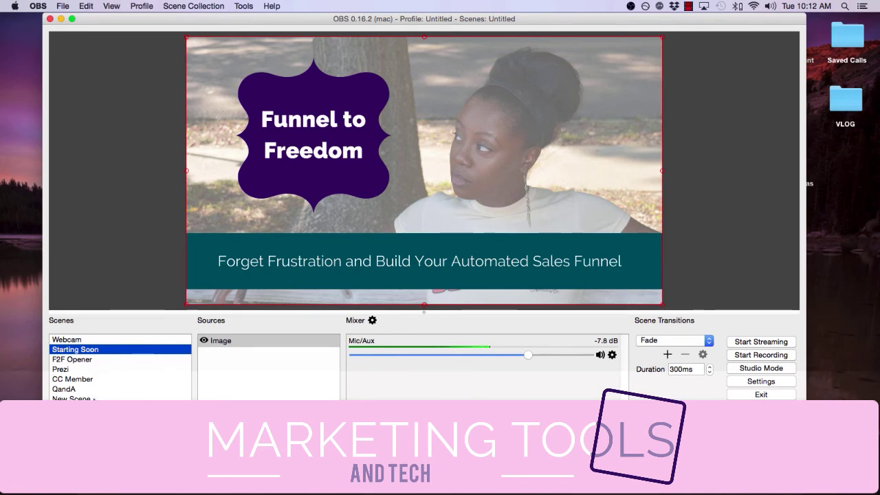
pyautogui.click(71, 398)
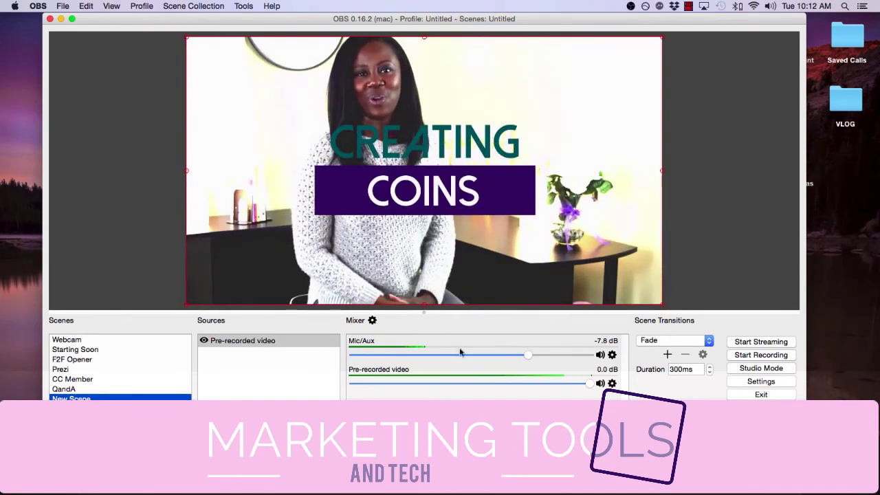
pyautogui.click(600, 355)
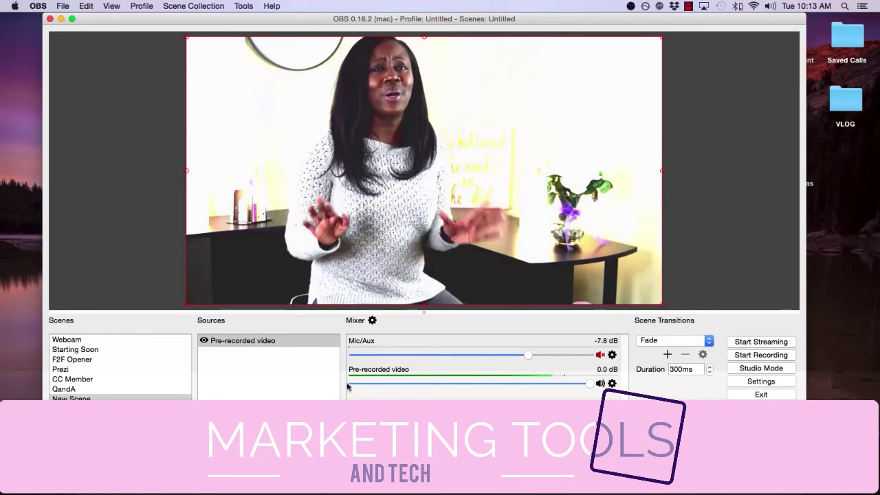
pyautogui.click(74, 350)
pyautogui.click(601, 356)
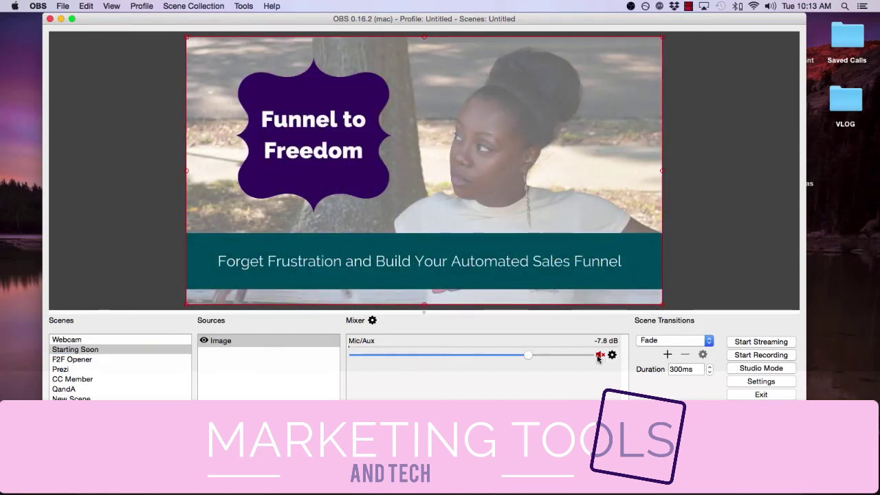